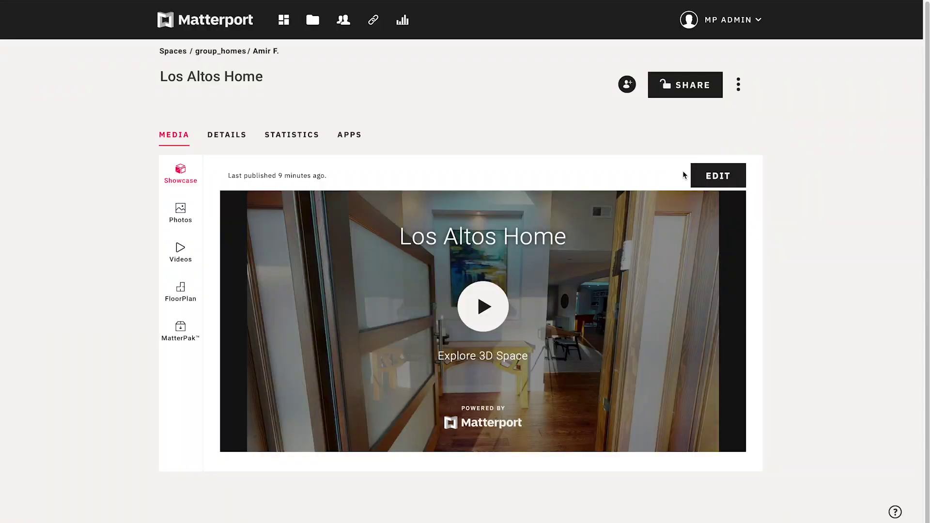
Open the Los Altos Home model for editing from its Showcase media page
left_click(719, 180)
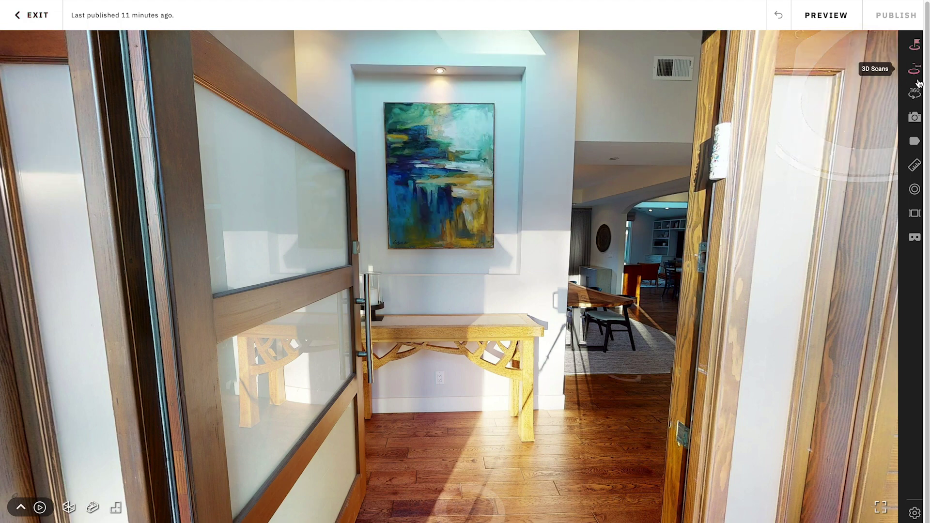
Enter Start Location mode, then leave it without changes
left_click(916, 47)
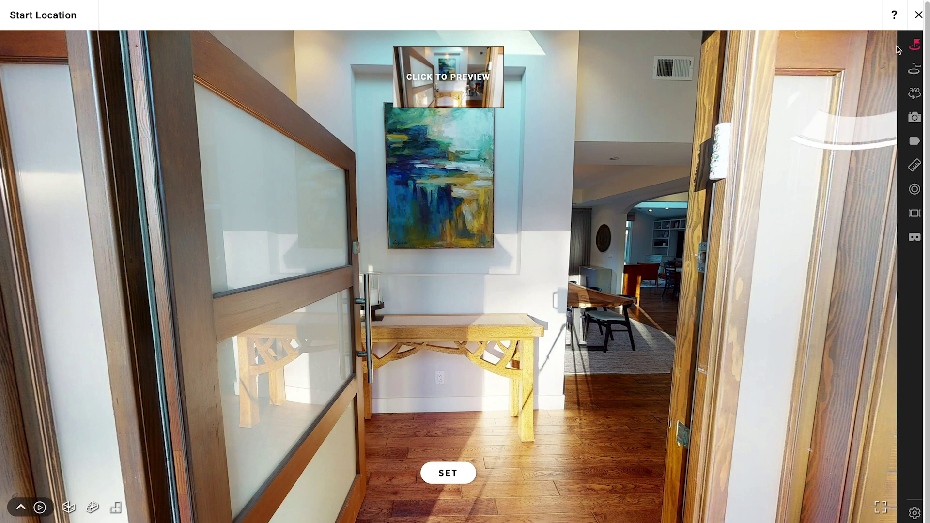
left_click(914, 48)
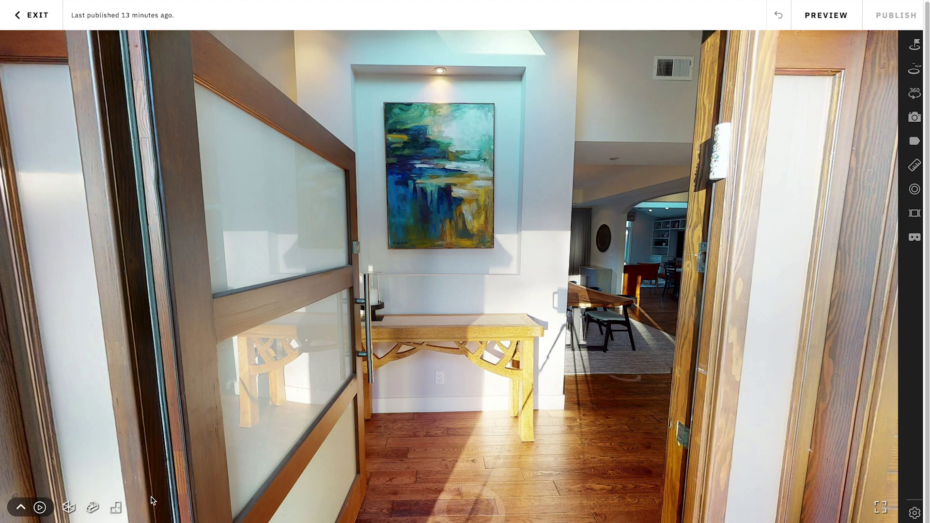
Open the space settings and review the Tour & Highlight Reel options
left_click(915, 514)
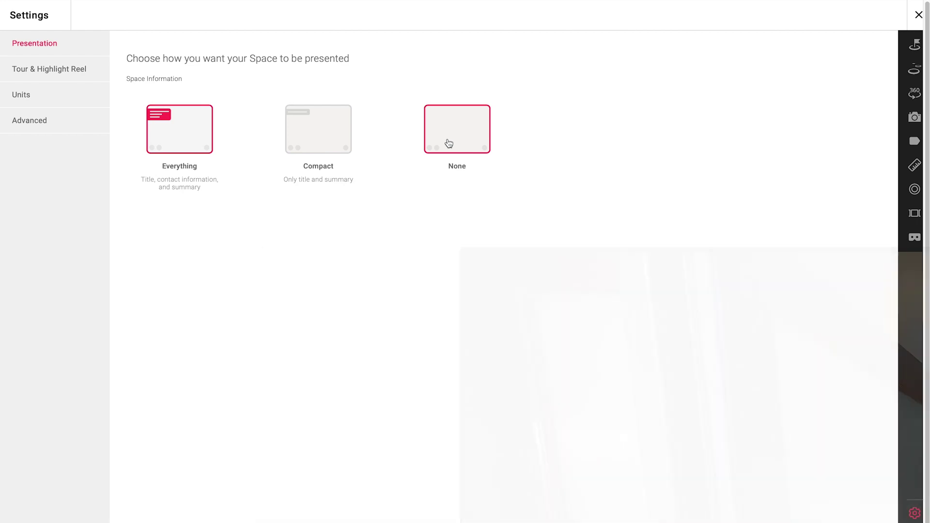
left_click(56, 74)
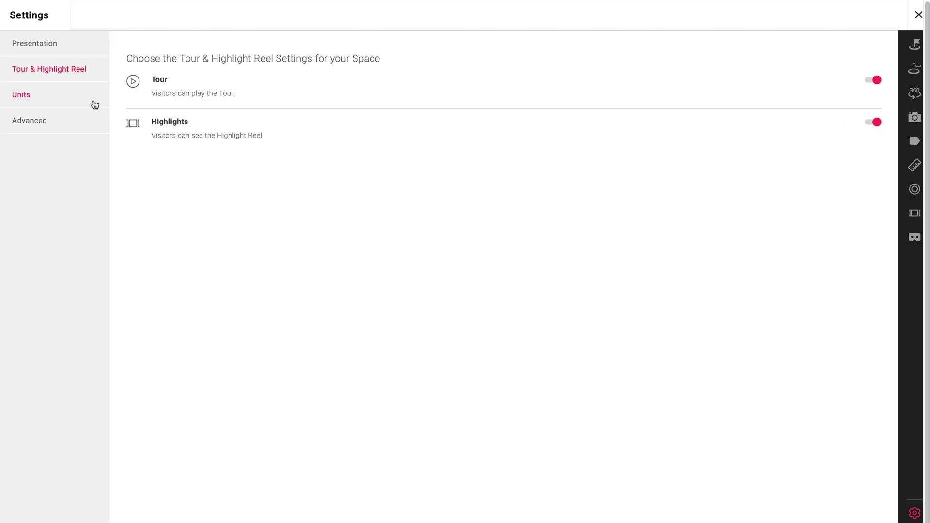
Set measurement units to U.S. Imperial and view the Advanced visitor settings
left_click(53, 99)
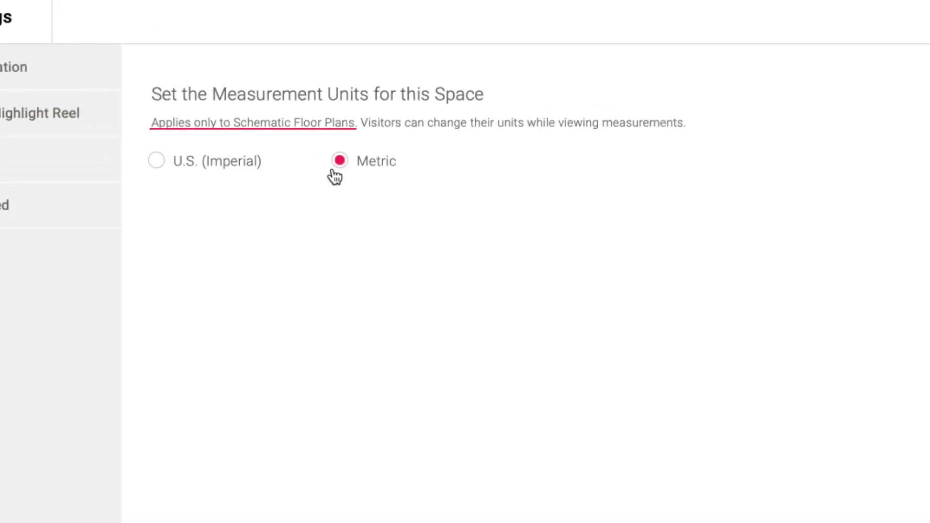
left_click(158, 162)
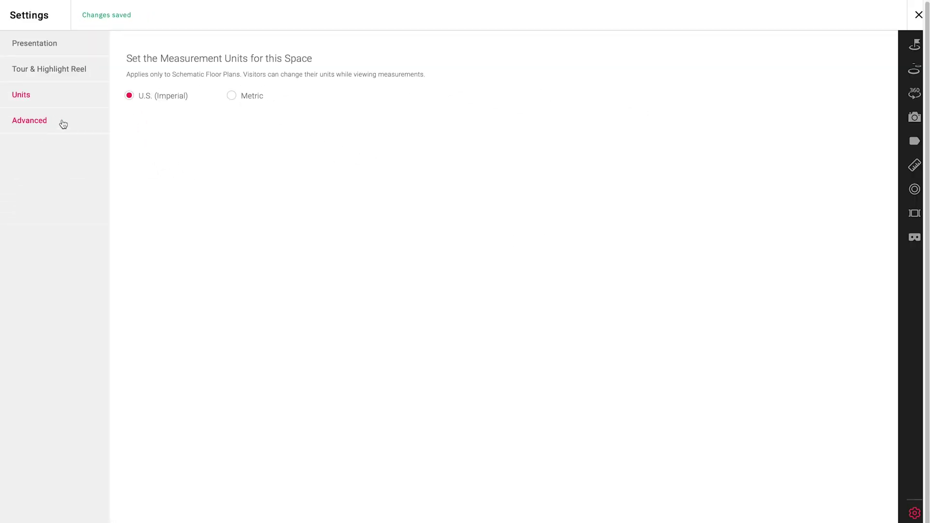
left_click(63, 124)
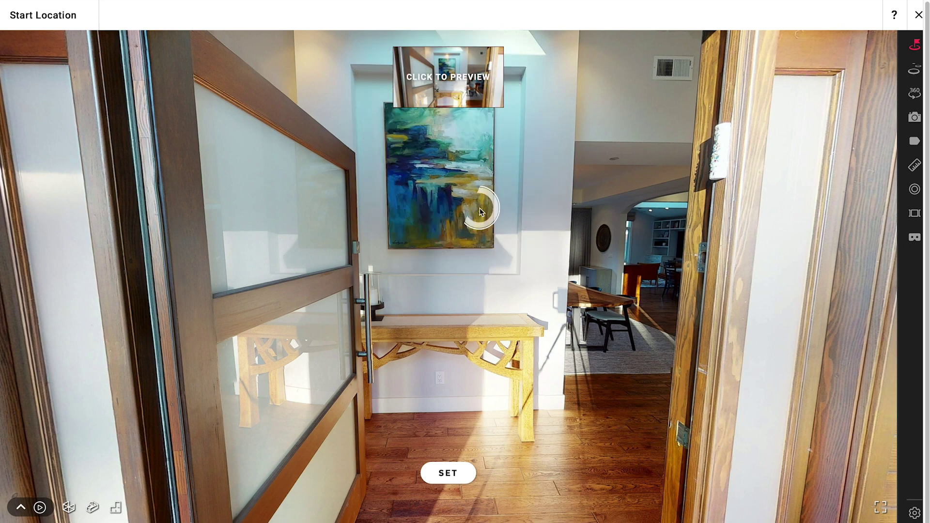
scroll(480, 208, "down", 3)
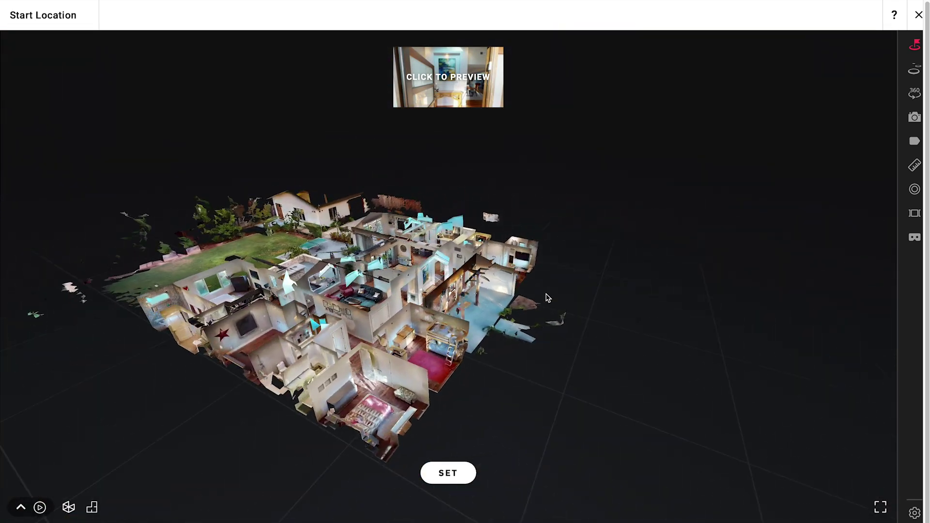
scroll(436, 348, "up", 5)
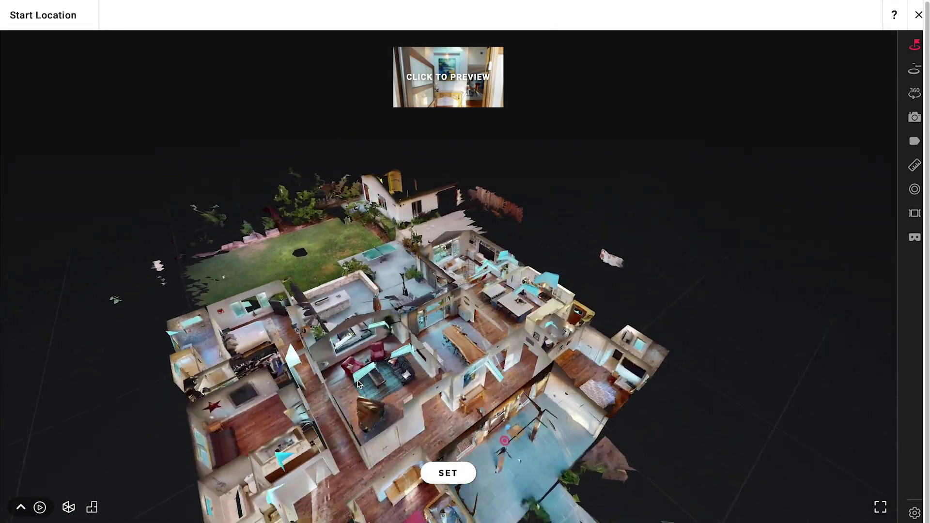
Fly from the dollhouse into the kitchen and save the island-facing view as start location
mouse_move(432, 368)
left_mouse_down()
mouse_move(355, 381)
mouse_move(508, 362)
left_mouse_up()
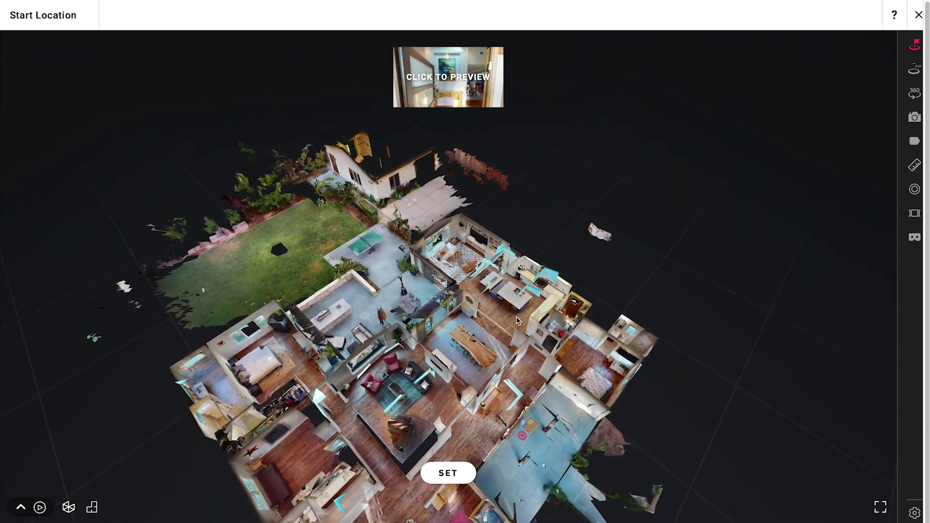
left_click(545, 339)
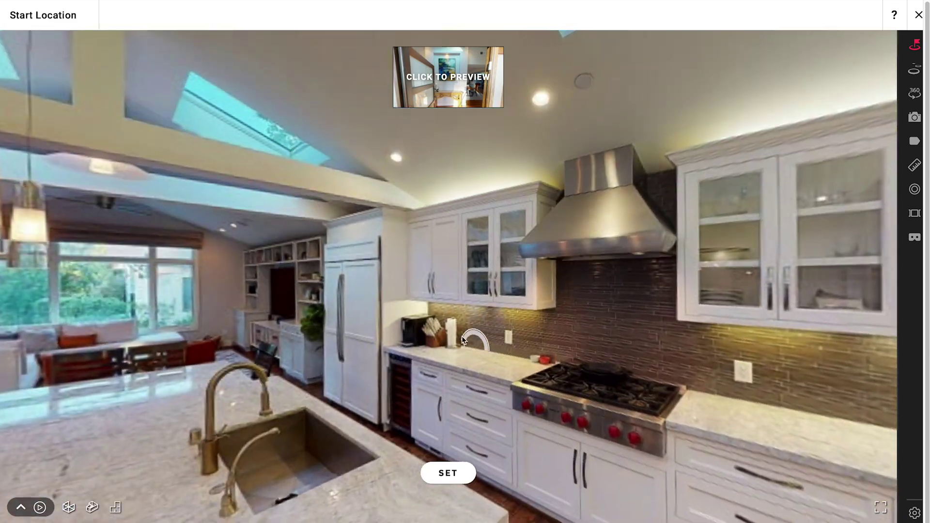
left_click_drag(487, 282, 572, 242)
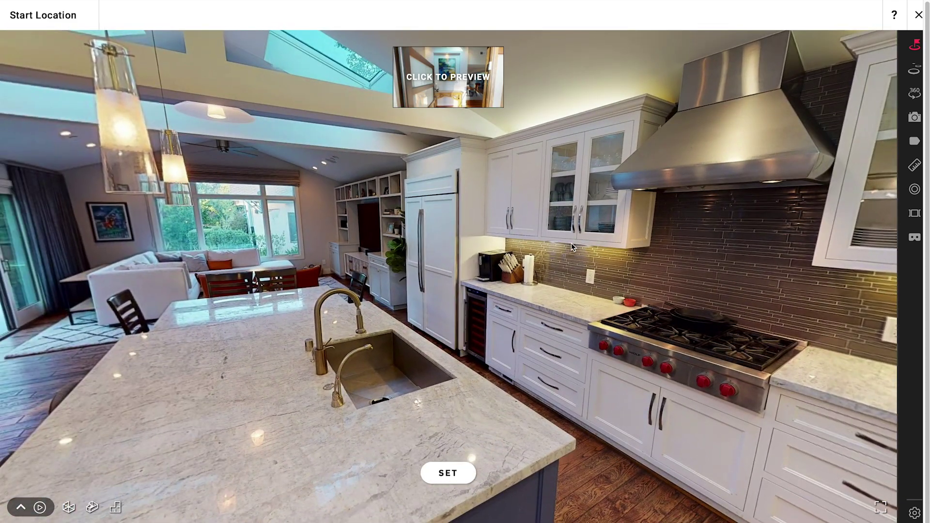
left_click_drag(399, 237, 455, 230)
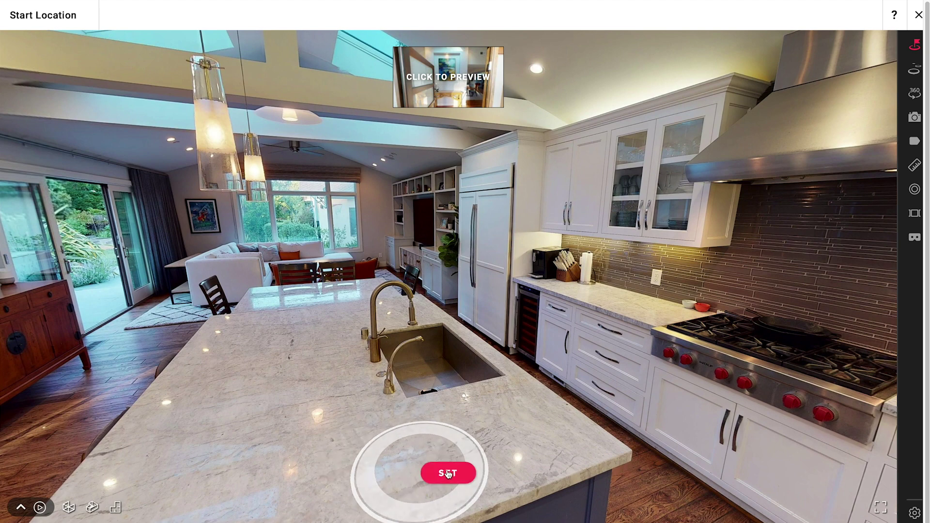
left_click(448, 473)
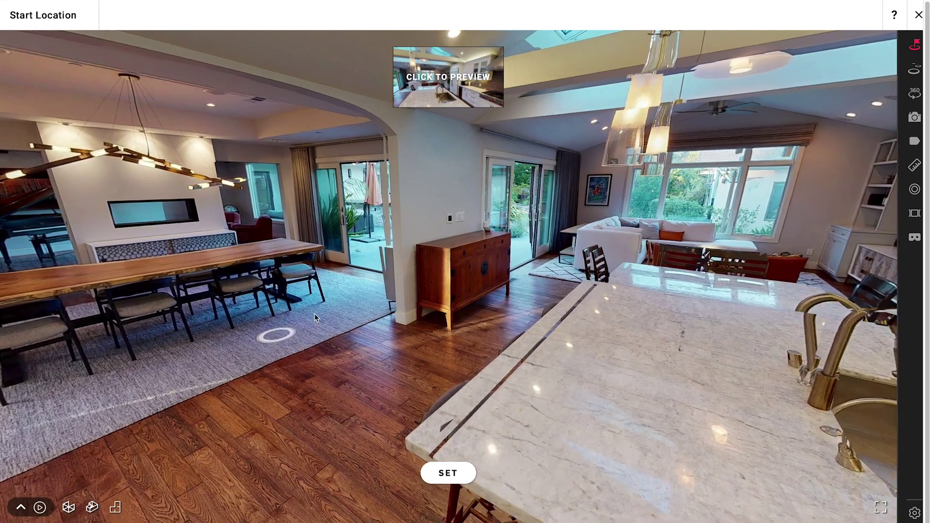
Move through the tour past the dining table toward the living room
left_click(314, 314)
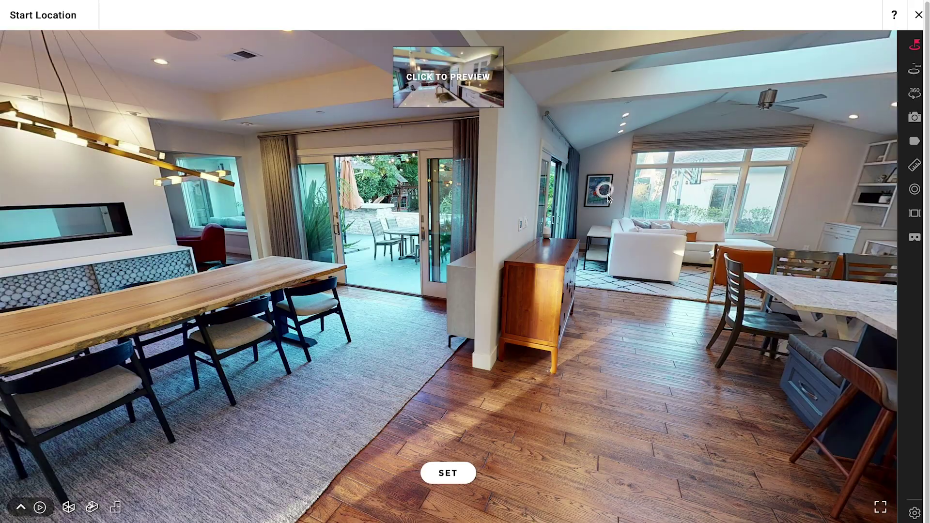
left_click(607, 196)
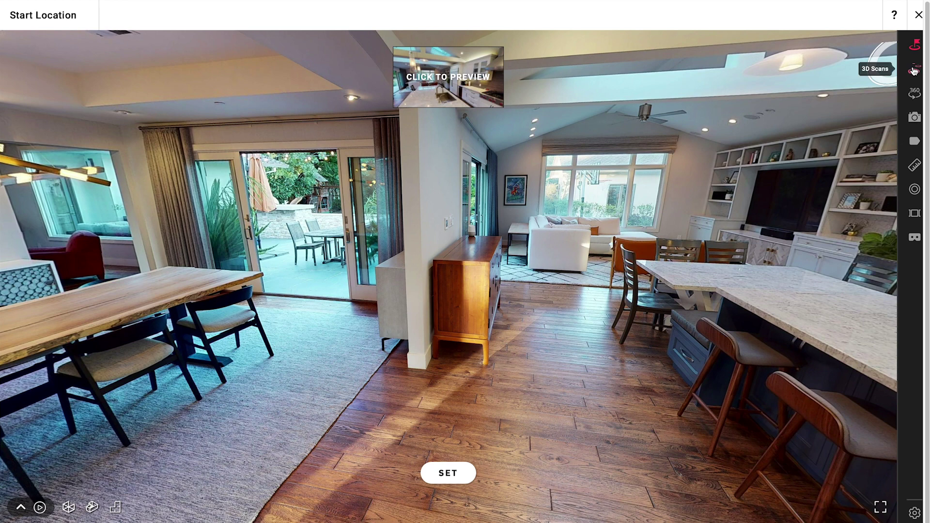
Open the 3D Scans tool, then collapse and restore the scan list
left_click(914, 72)
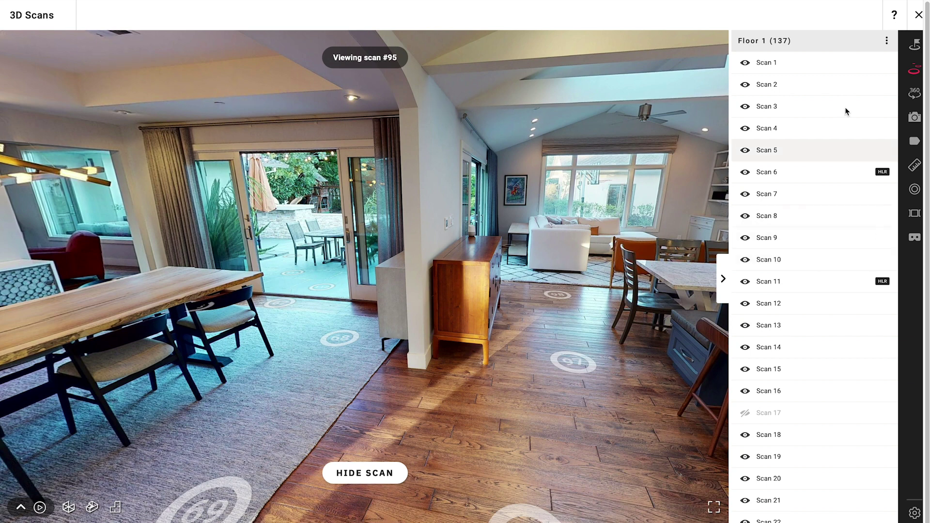
left_click(723, 282)
left_click(886, 280)
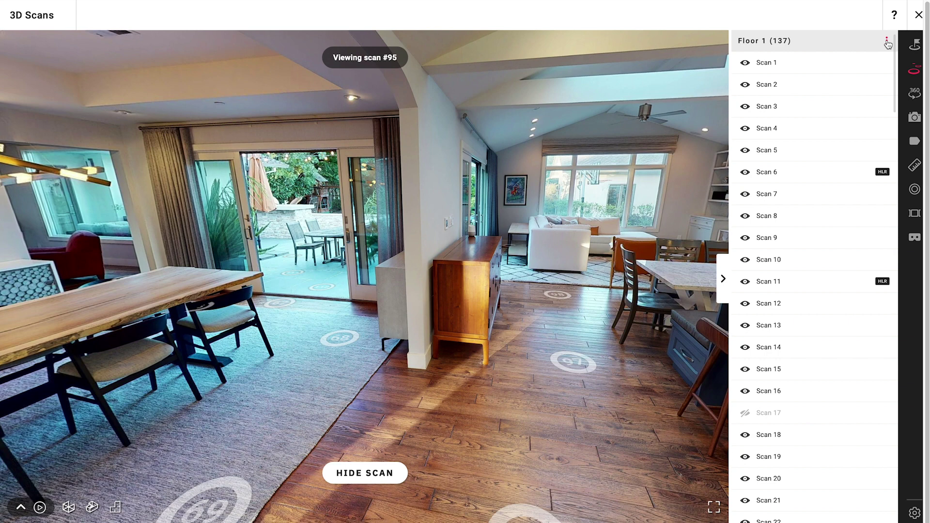
Dismiss the floor rename option and move to a floor scan spot near the dining table
left_click(817, 39)
left_click_drag(281, 406, 549, 326)
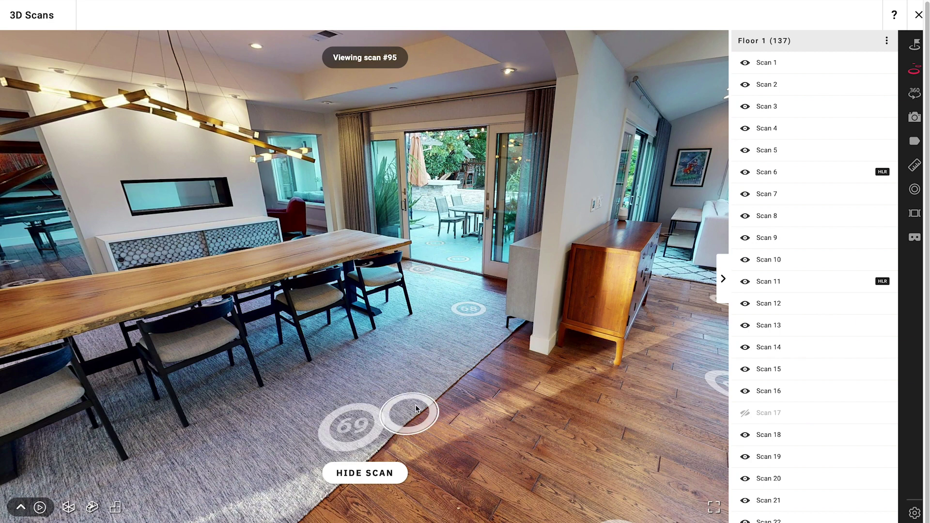
left_click(519, 353)
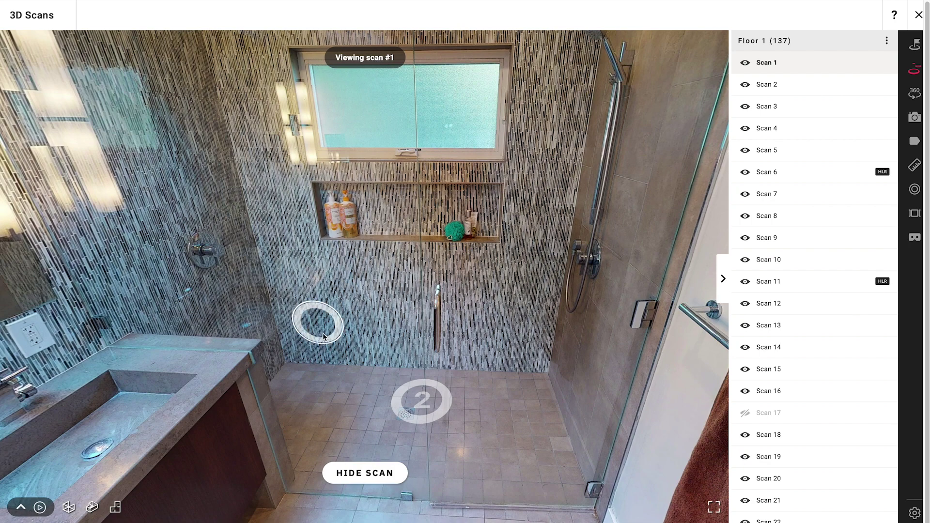
Rotate the shower panorama toward the hallway and begin hiding Scan 6
key("Right")
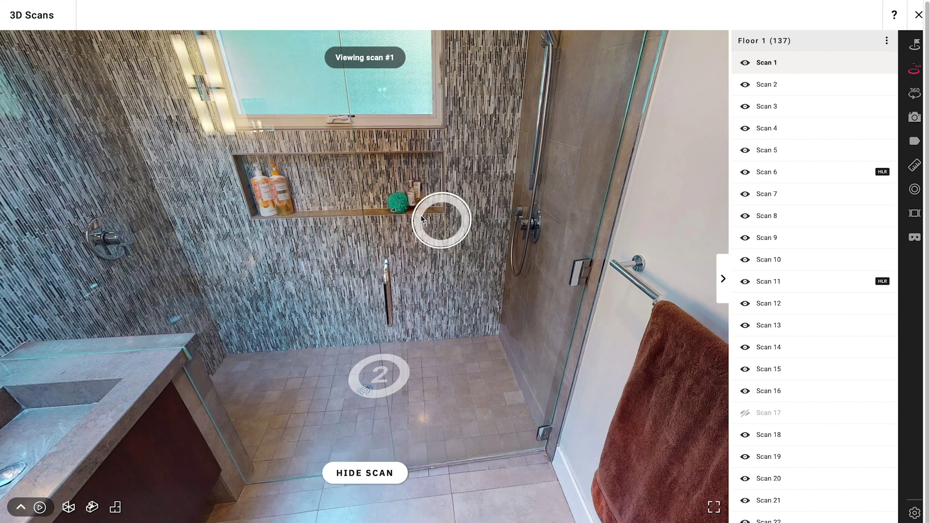
key("Right")
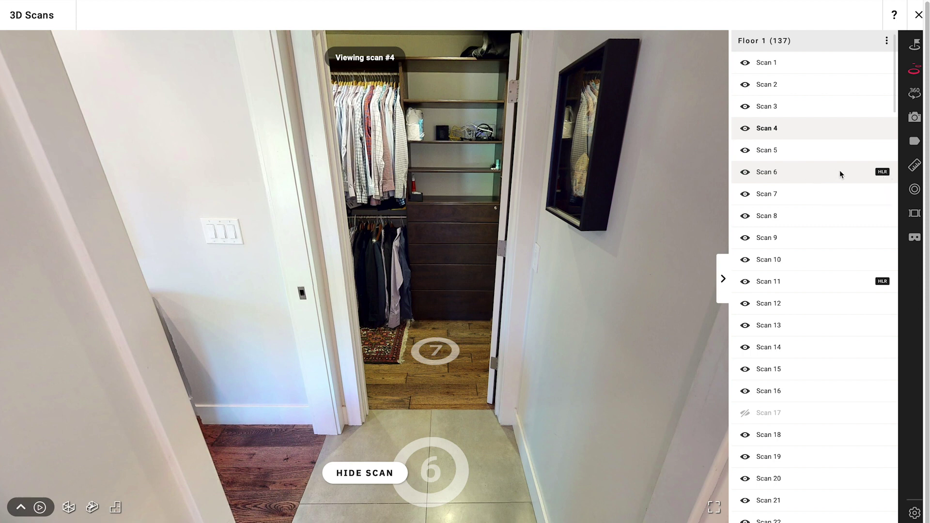
left_click(746, 175)
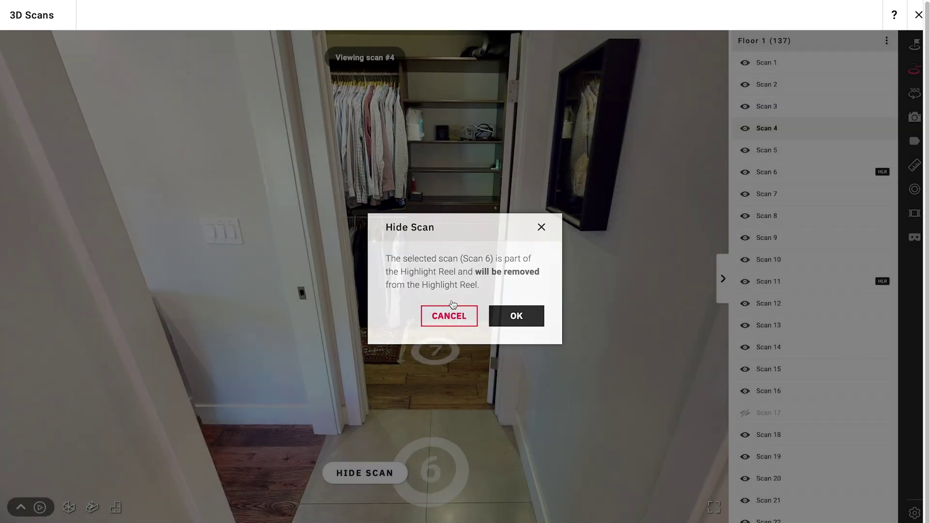
Cancel the Hide Scan dialog so Scan 6 stays in the model
left_click(451, 303)
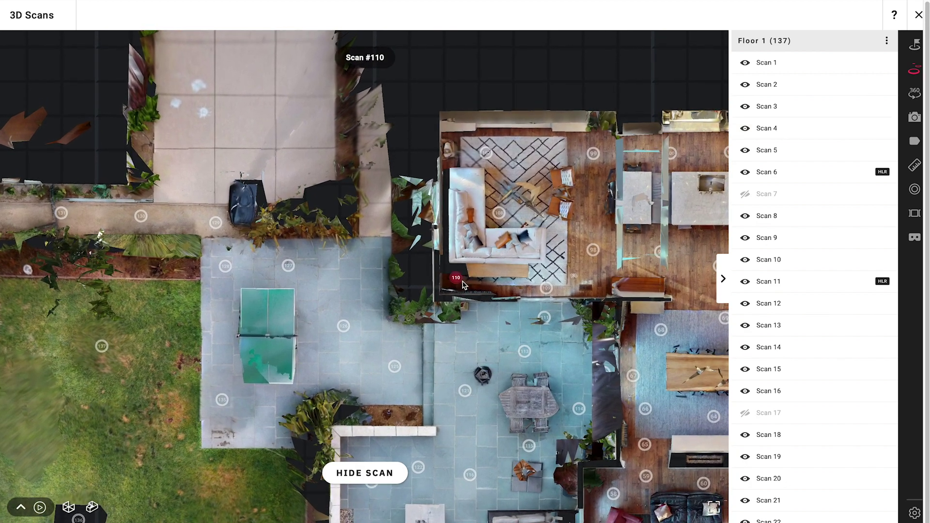
Enter Scan 110's 360° view and look around the living room toward the curtain and kitchen
left_click(458, 279)
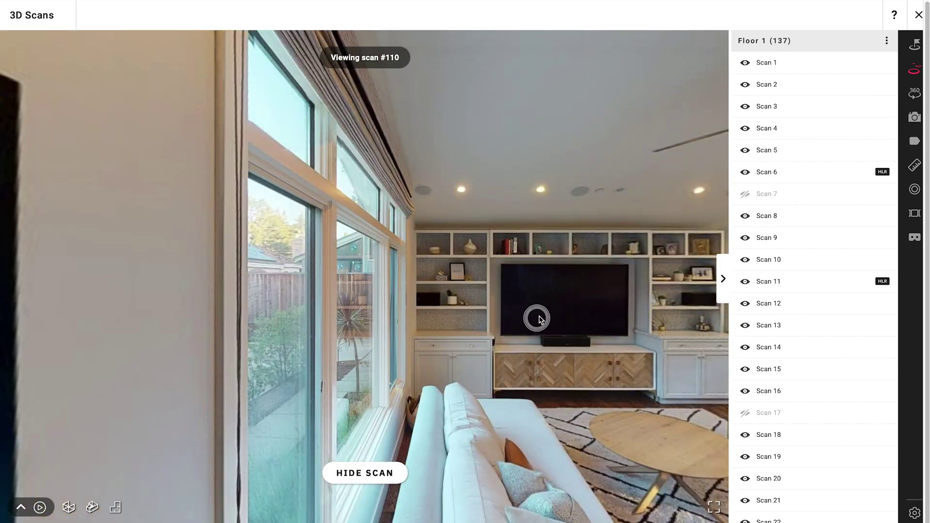
key("Right")
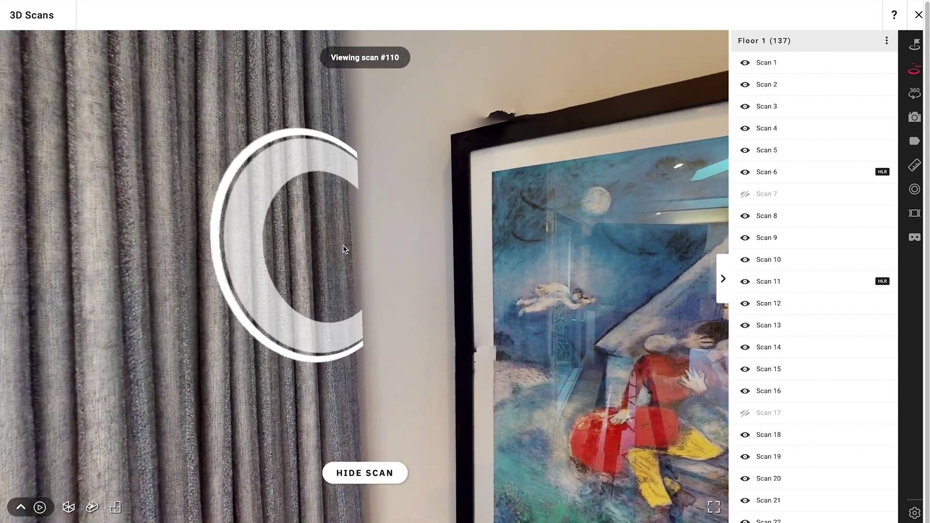
left_click_drag(344, 249, 556, 206)
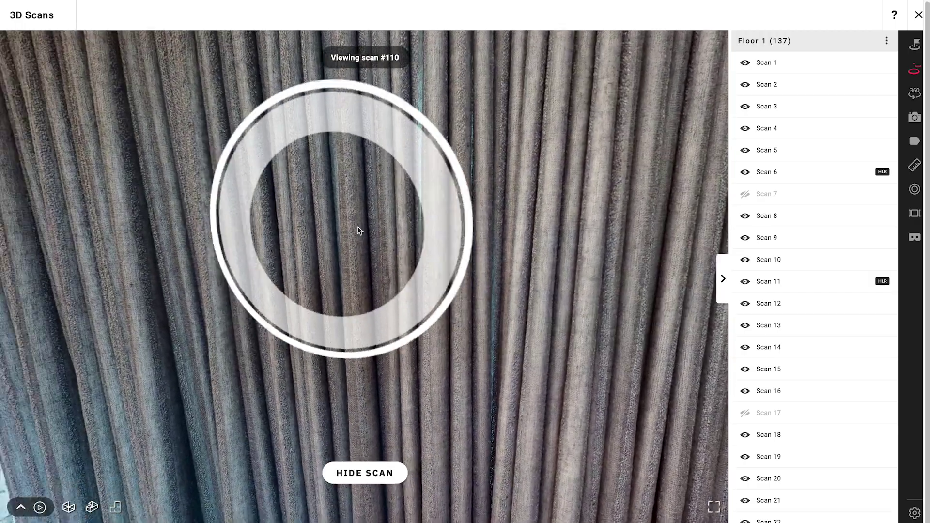
left_click_drag(357, 230, 571, 230)
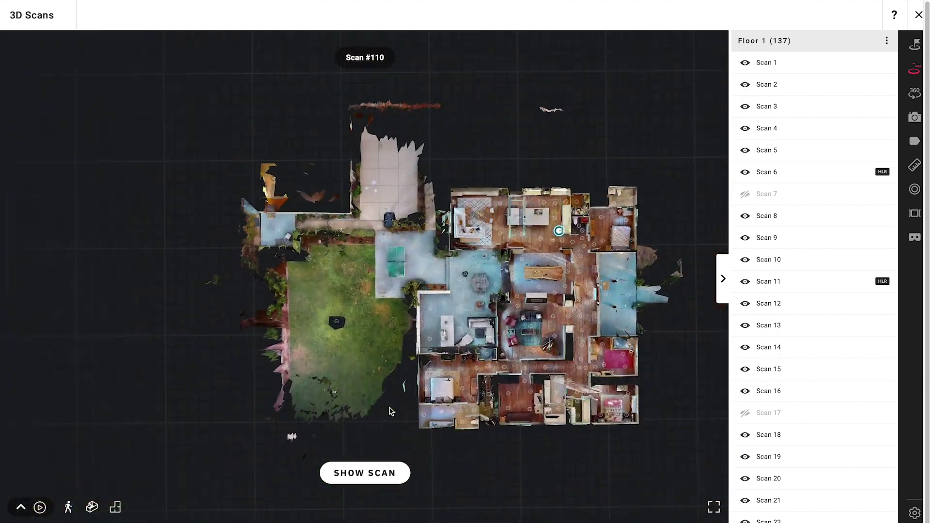
scroll(489, 282, "up", 2)
scroll(489, 283, "up", 2)
scroll(489, 282, "up", 2)
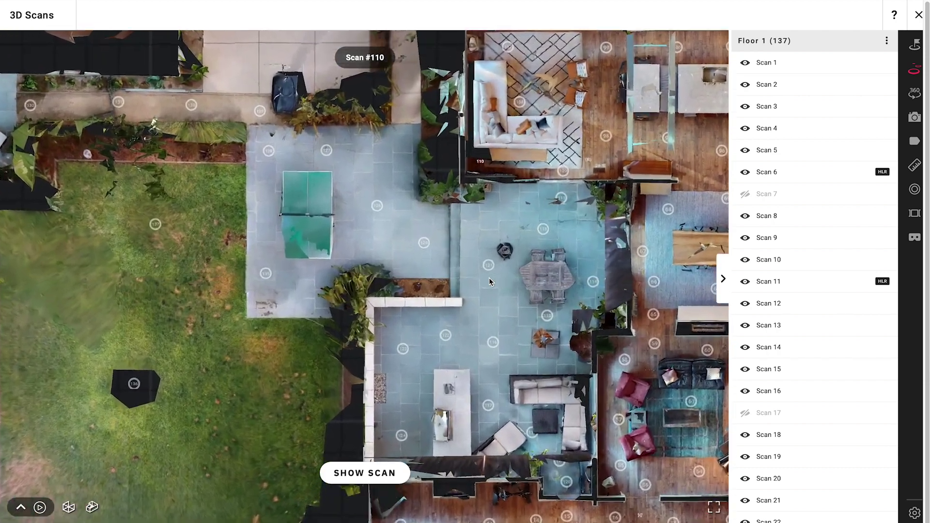
scroll(503, 290, "up", 2)
Pan the floor plan to bring the dining and living rooms into view
mouse_move(604, 237)
left_mouse_down()
mouse_move(305, 230)
mouse_move(115, 187)
left_mouse_up()
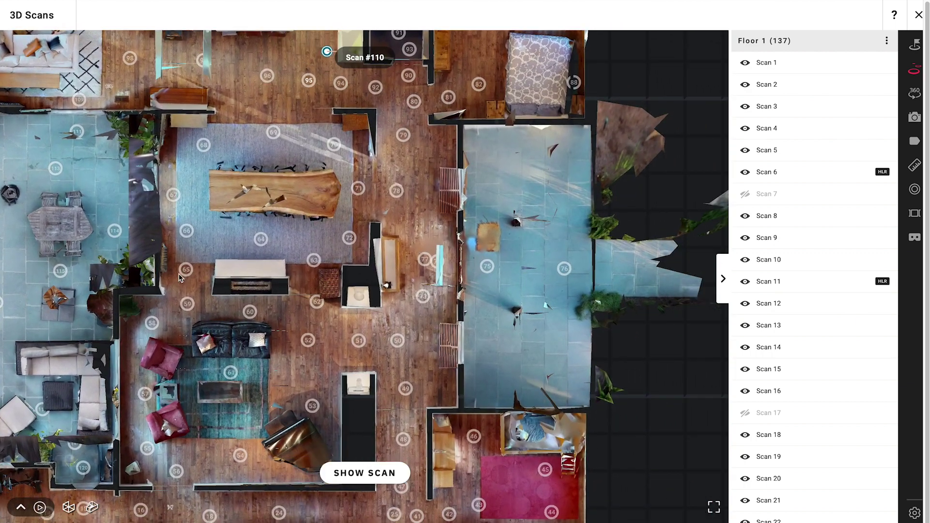